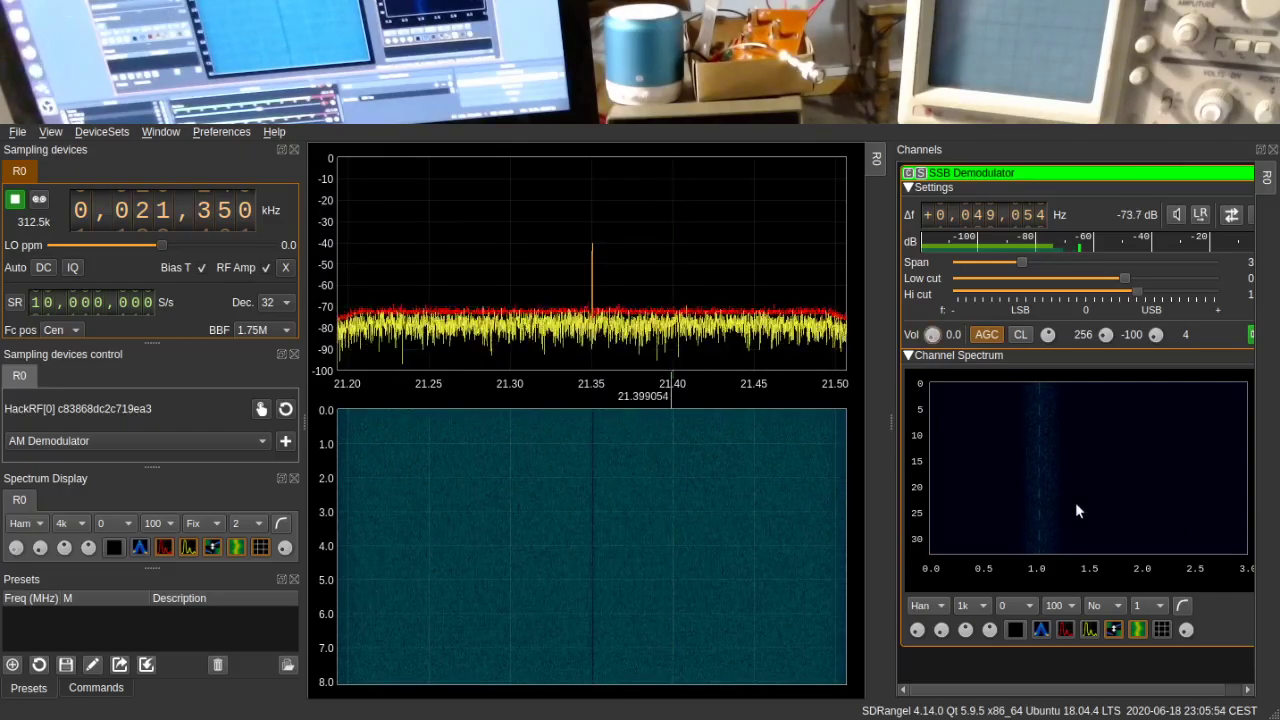
pyautogui.scroll(3, 931, 336)
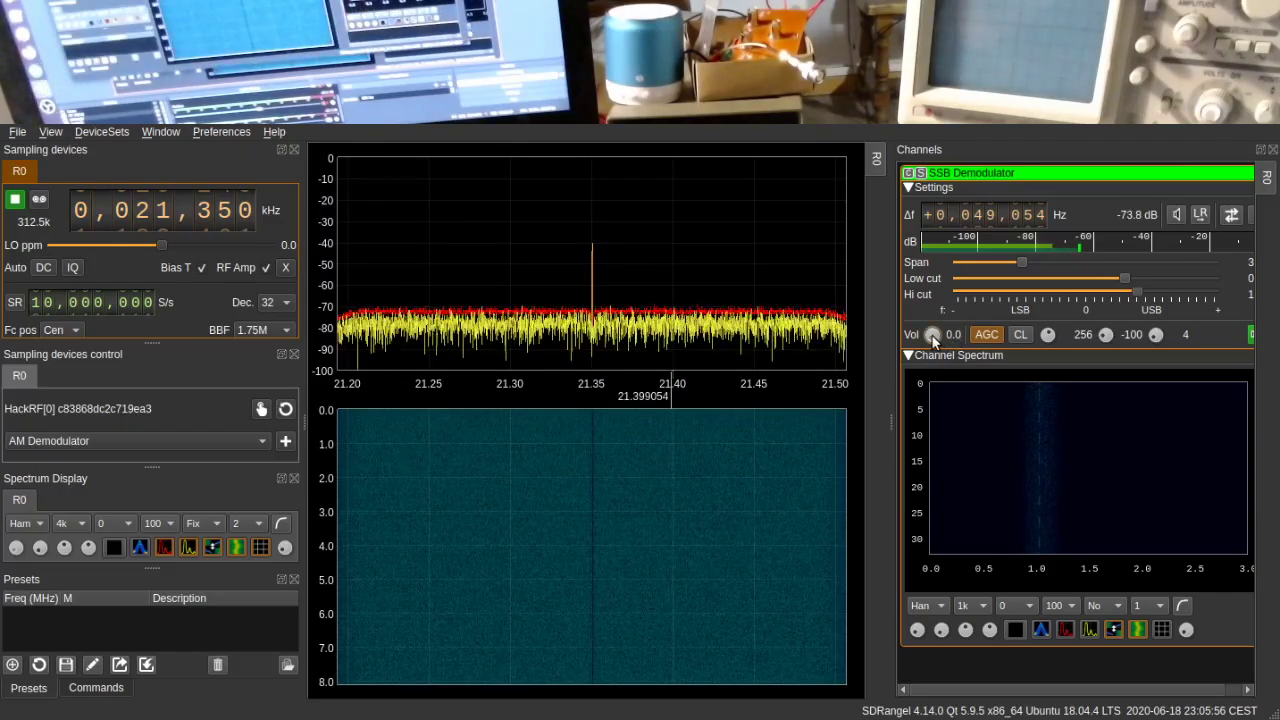
pyautogui.scroll(1, 931, 336)
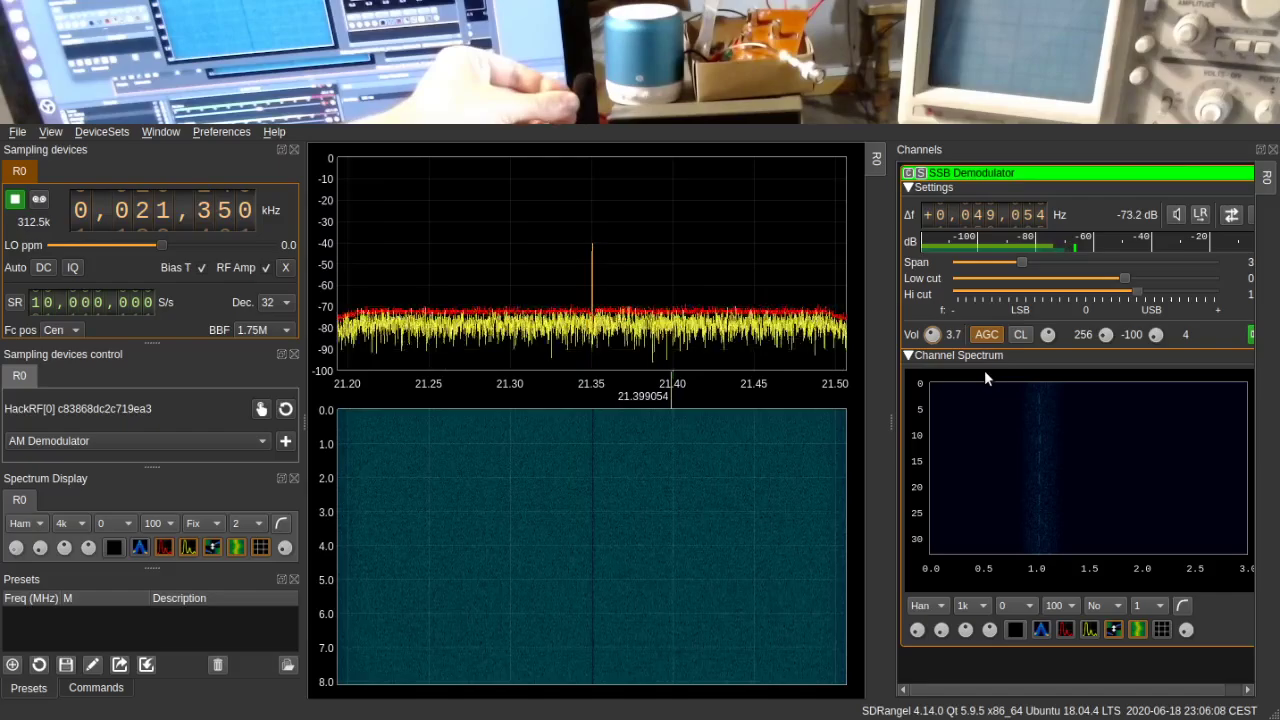
pyautogui.scroll(-6, 933, 339)
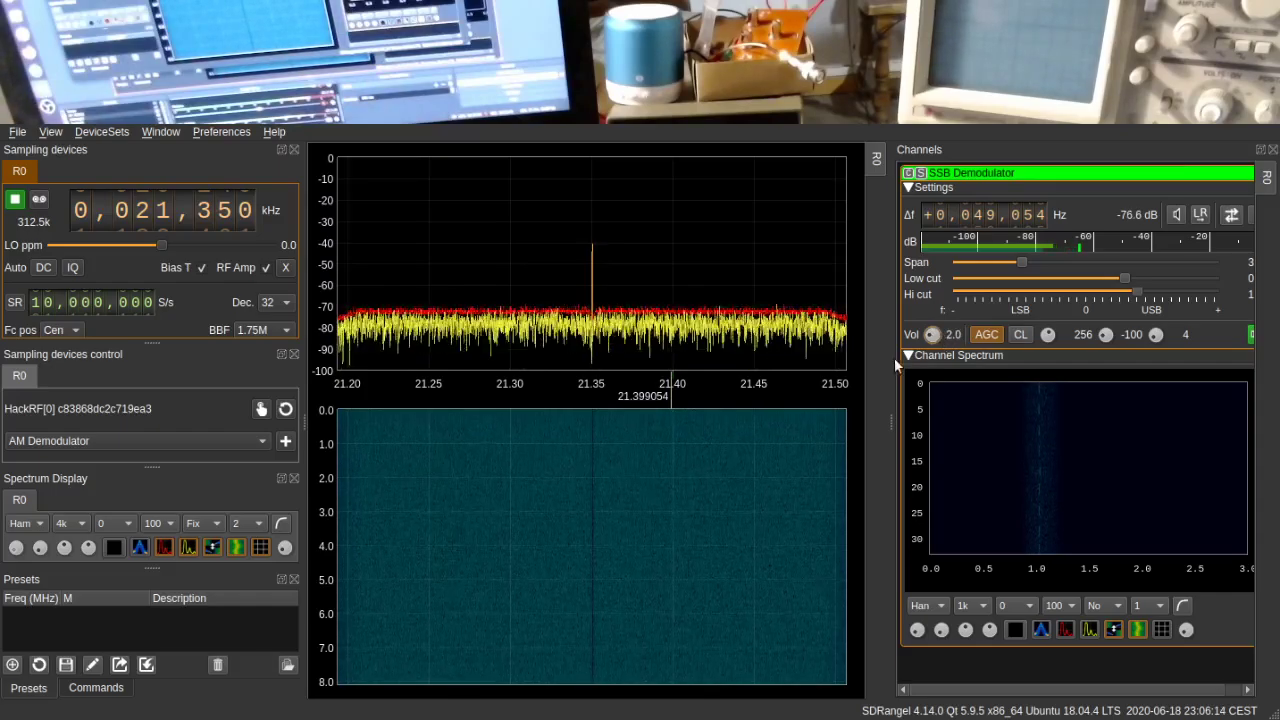
pyautogui.scroll(-5, 930, 338)
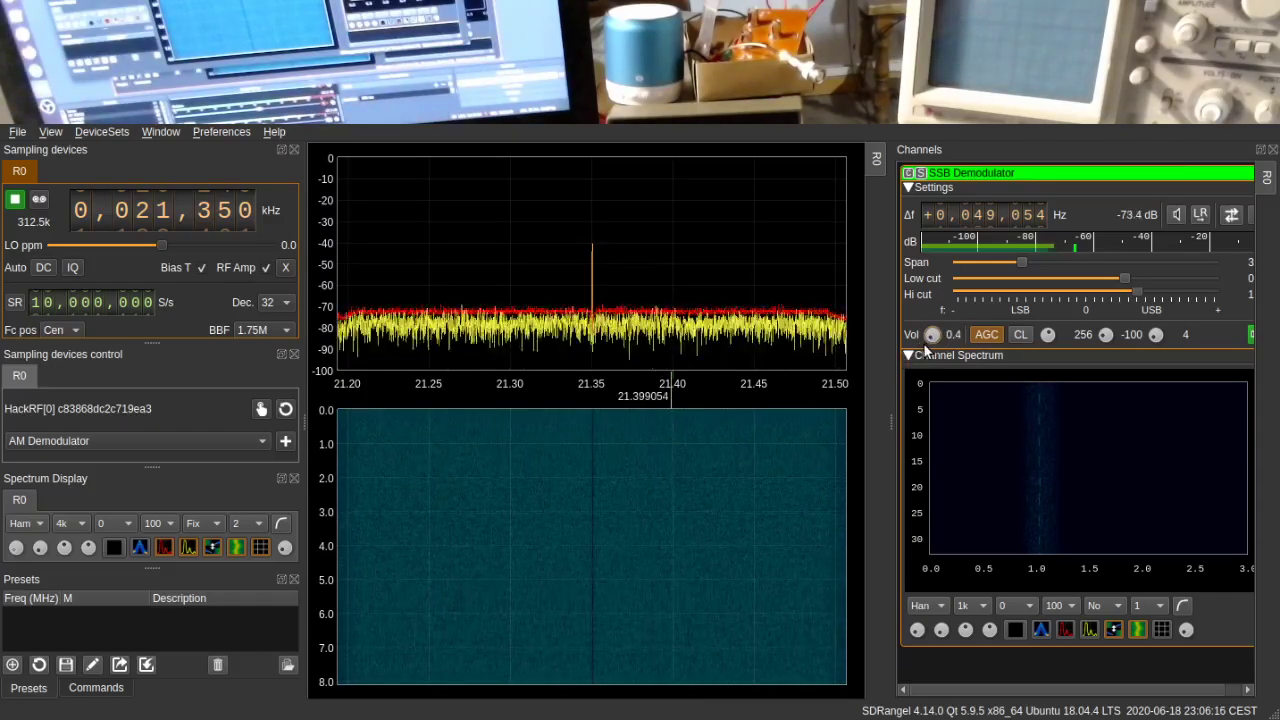
pyautogui.scroll(-4, 930, 338)
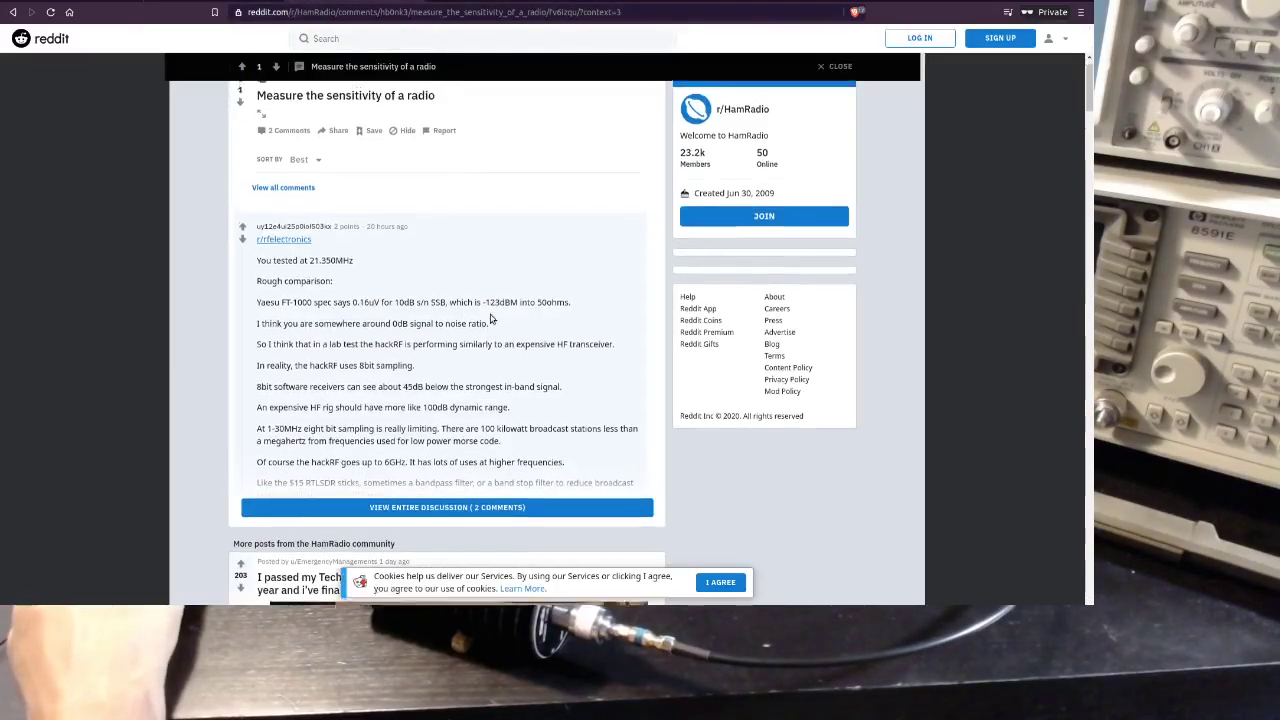
# Expand the 'Measure the sensitivity of a radio receiver' thread to the full r/amateurradio discussion and scroll its comments
pyautogui.scroll(-3, 490, 317)
pyautogui.scroll(3, 475, 427)
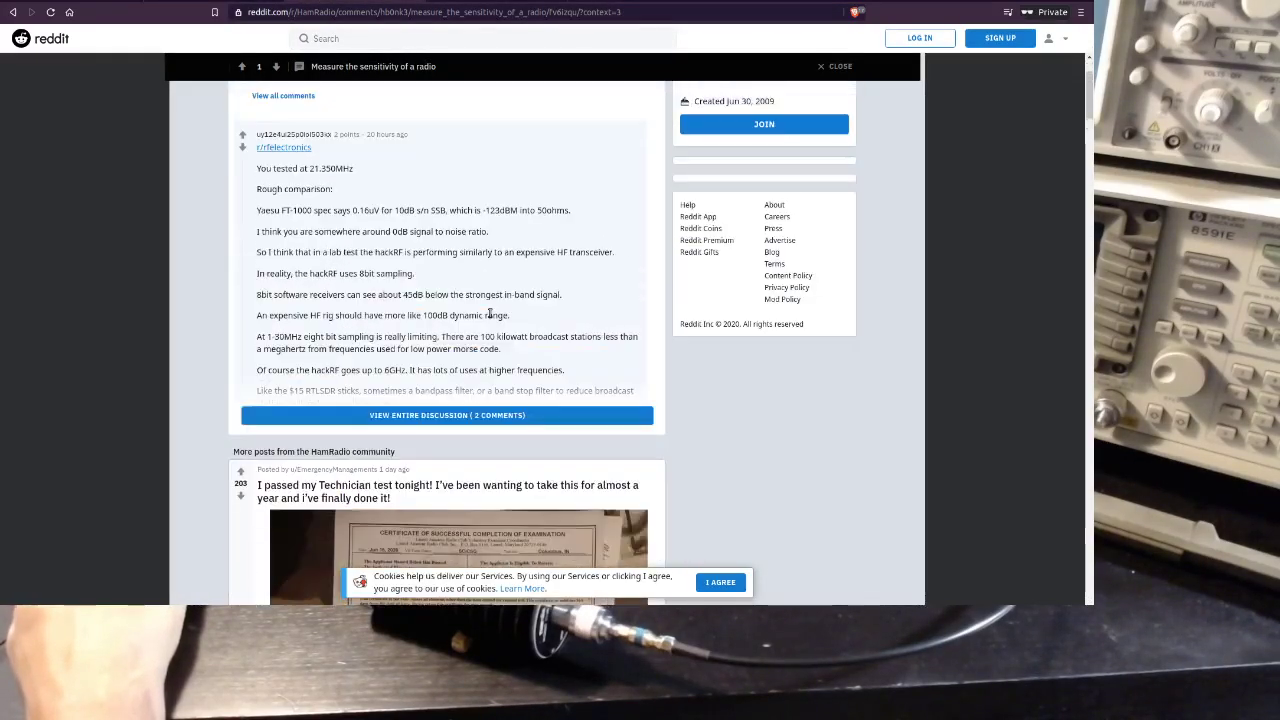
pyautogui.click(474, 540)
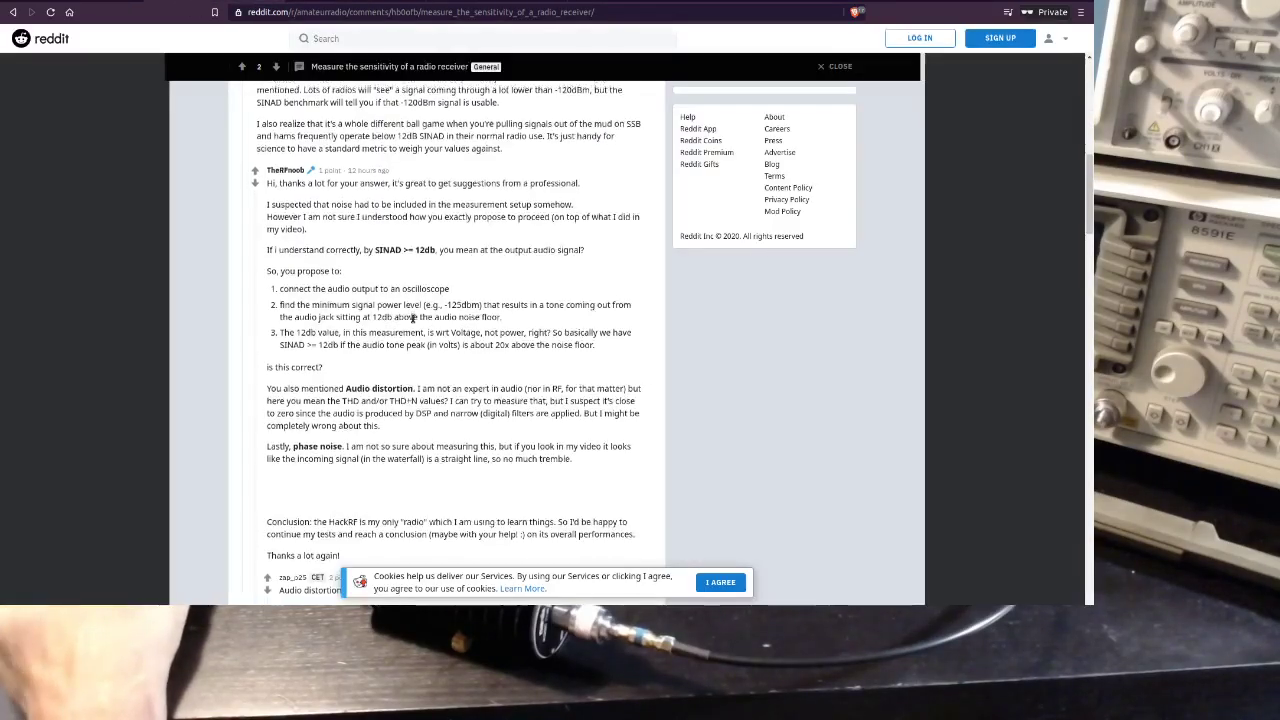
pyautogui.scroll(3, 1089, 128)
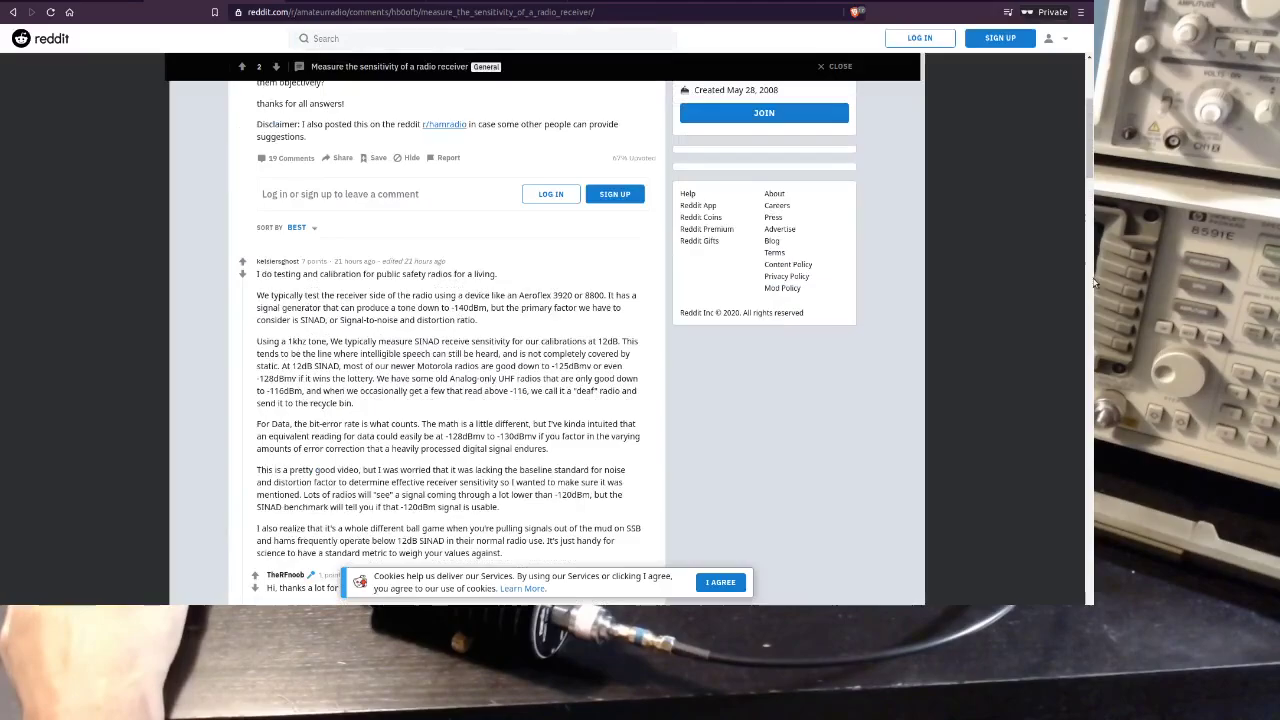
pyautogui.moveTo(1089, 128); pyautogui.dragTo(1088, 168)
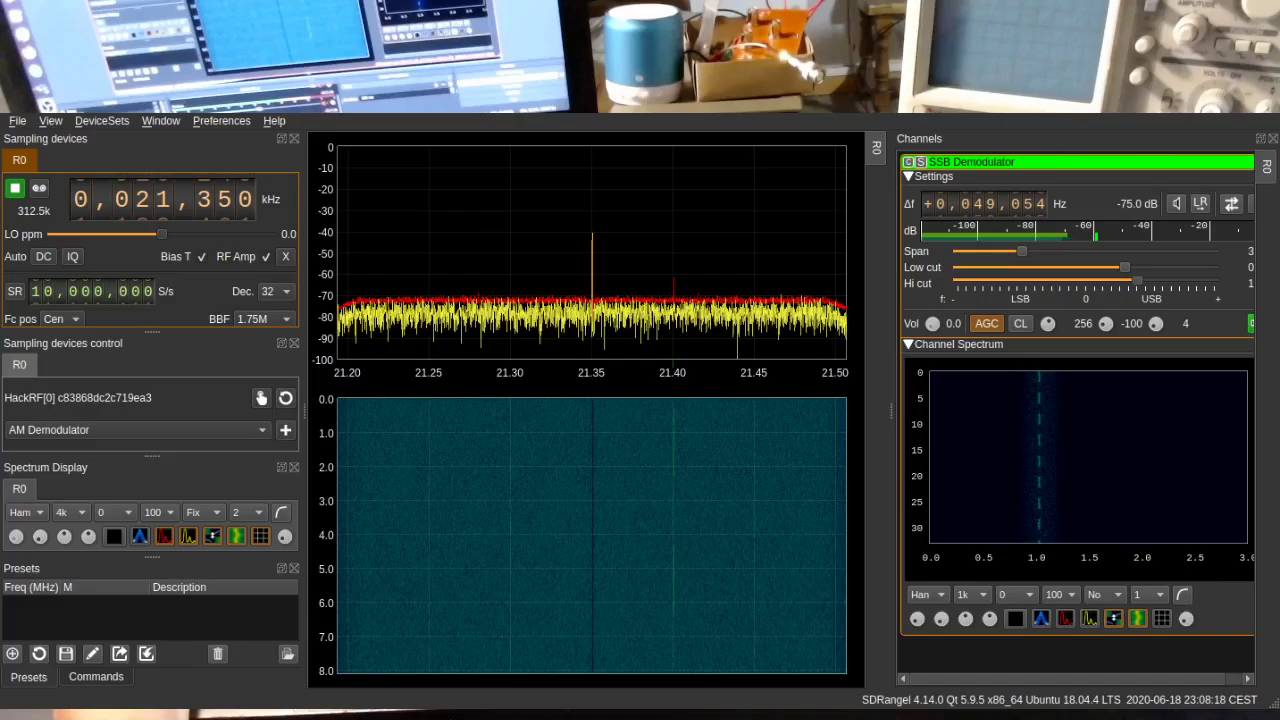
pyautogui.scroll(5, 931, 325)
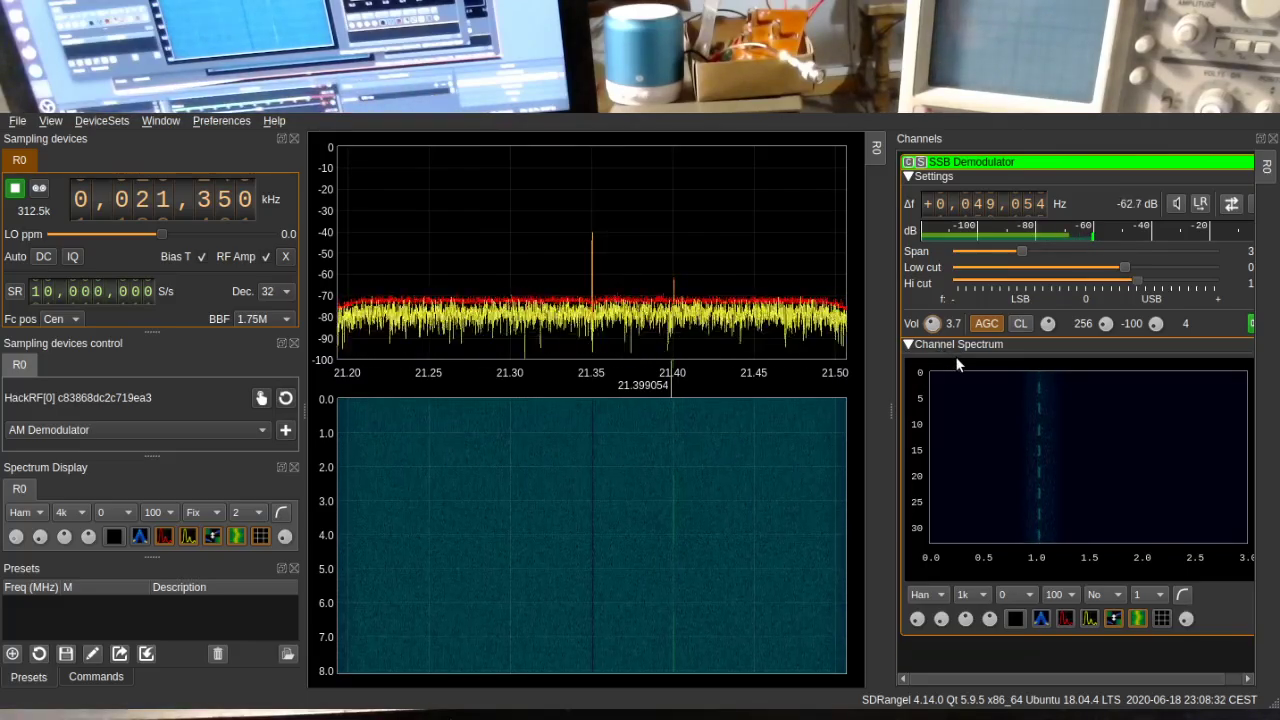
pyautogui.click(930, 330)
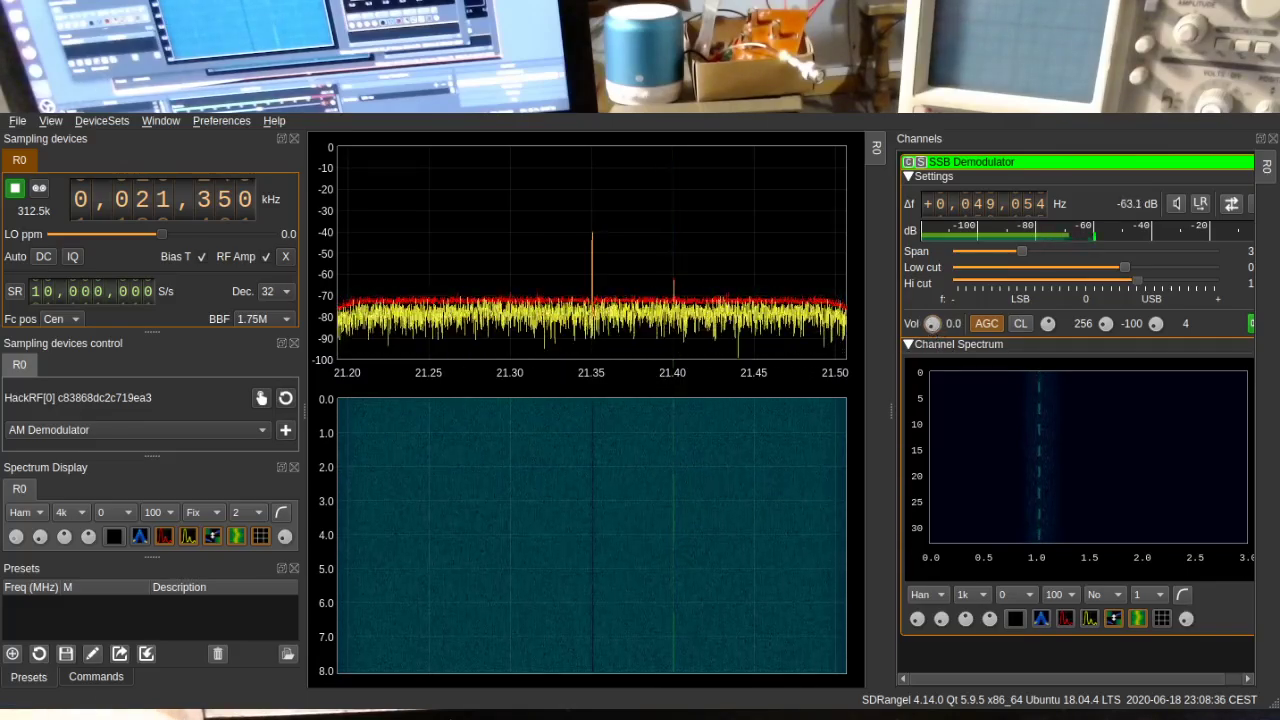
# Bring Reddit back and return to the r/HamRadio post's comments
pyautogui.hotkey('alt', 'Tab')
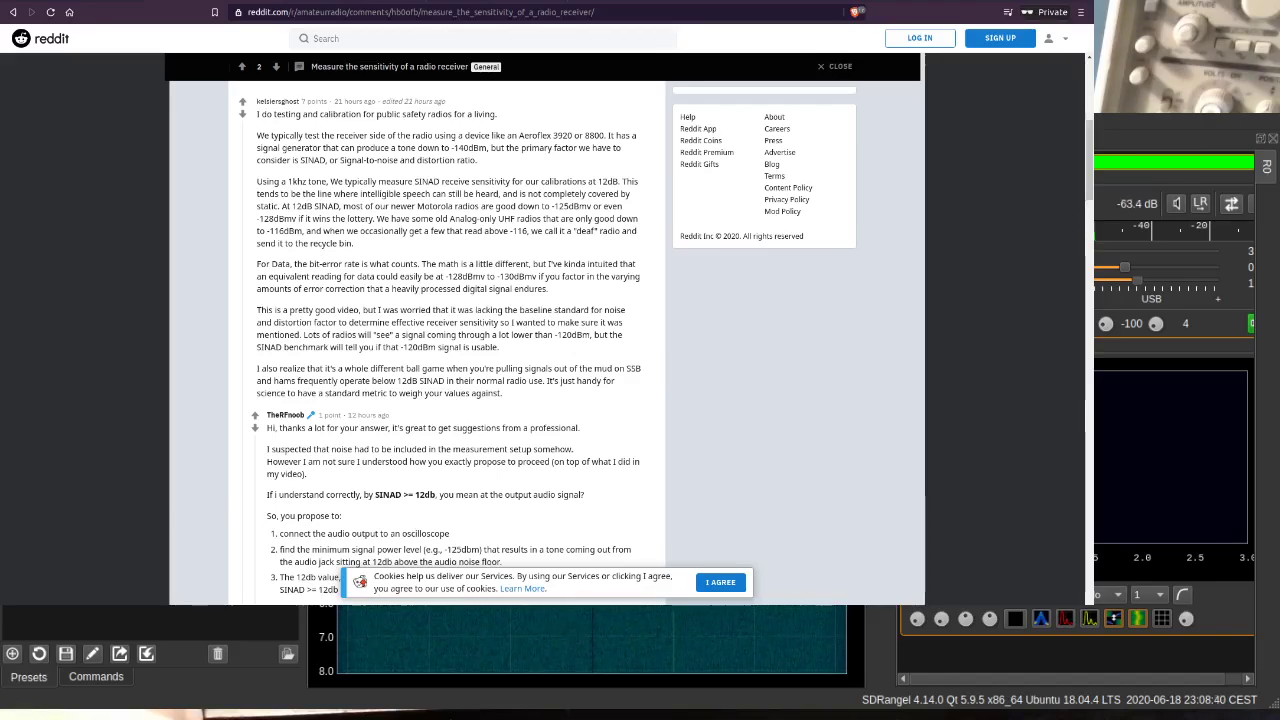
pyautogui.hotkey('alt', 'Left')
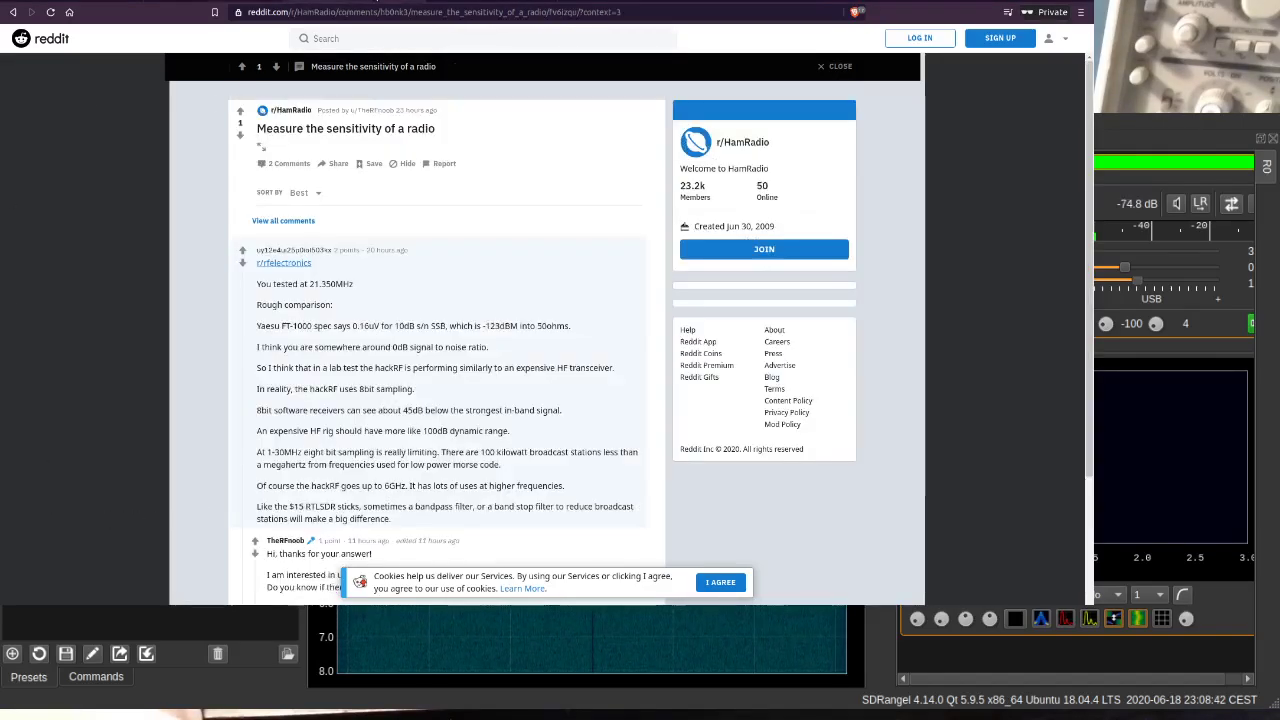
pyautogui.scroll(-1, 378, 250)
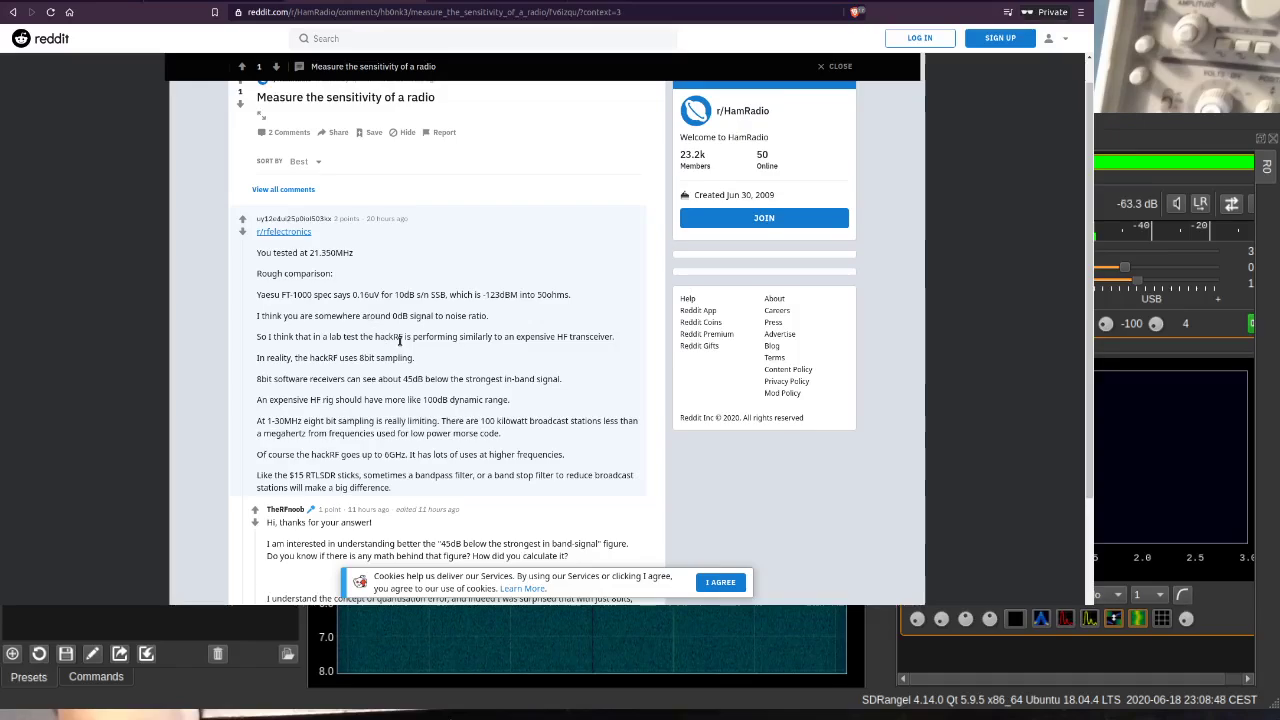
# Highlight the lab-test comparison, 'hackRF uses 8bit sampling' and the 8bit software receivers claim
pyautogui.moveTo(413, 337); pyautogui.dragTo(612, 337)
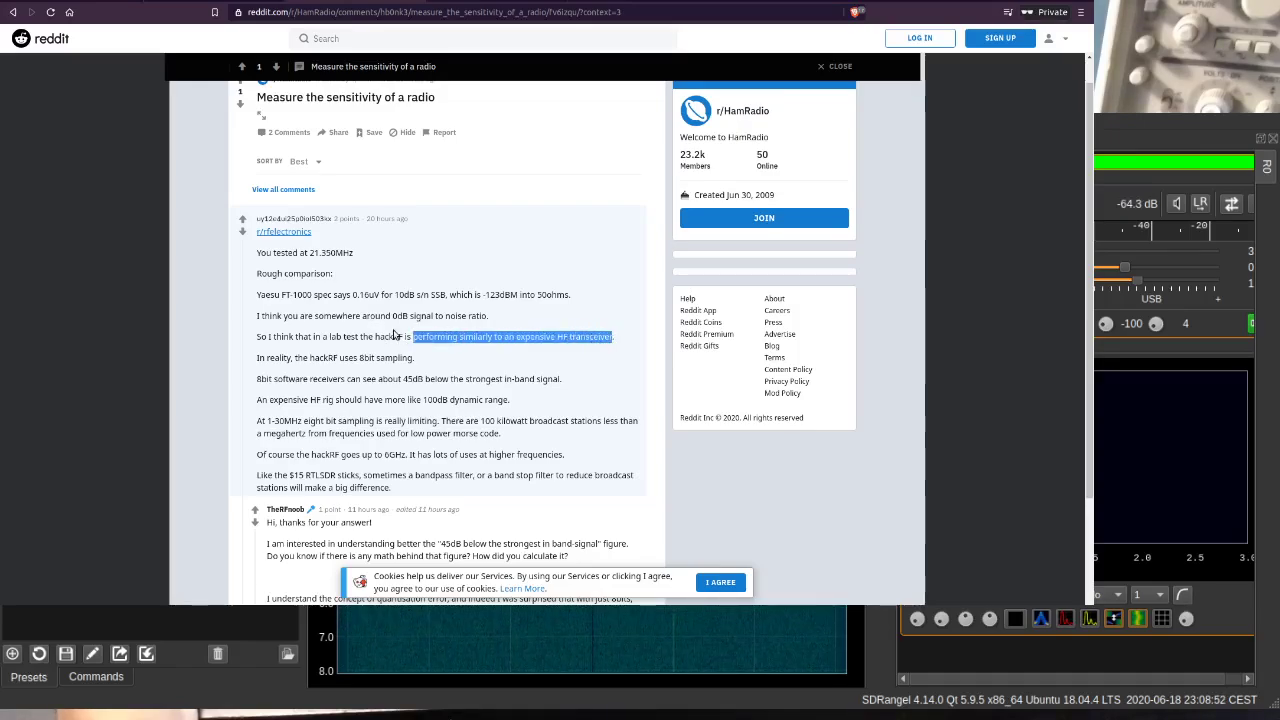
pyautogui.moveTo(393, 337); pyautogui.dragTo(401, 337)
pyautogui.moveTo(323, 337); pyautogui.dragTo(353, 335)
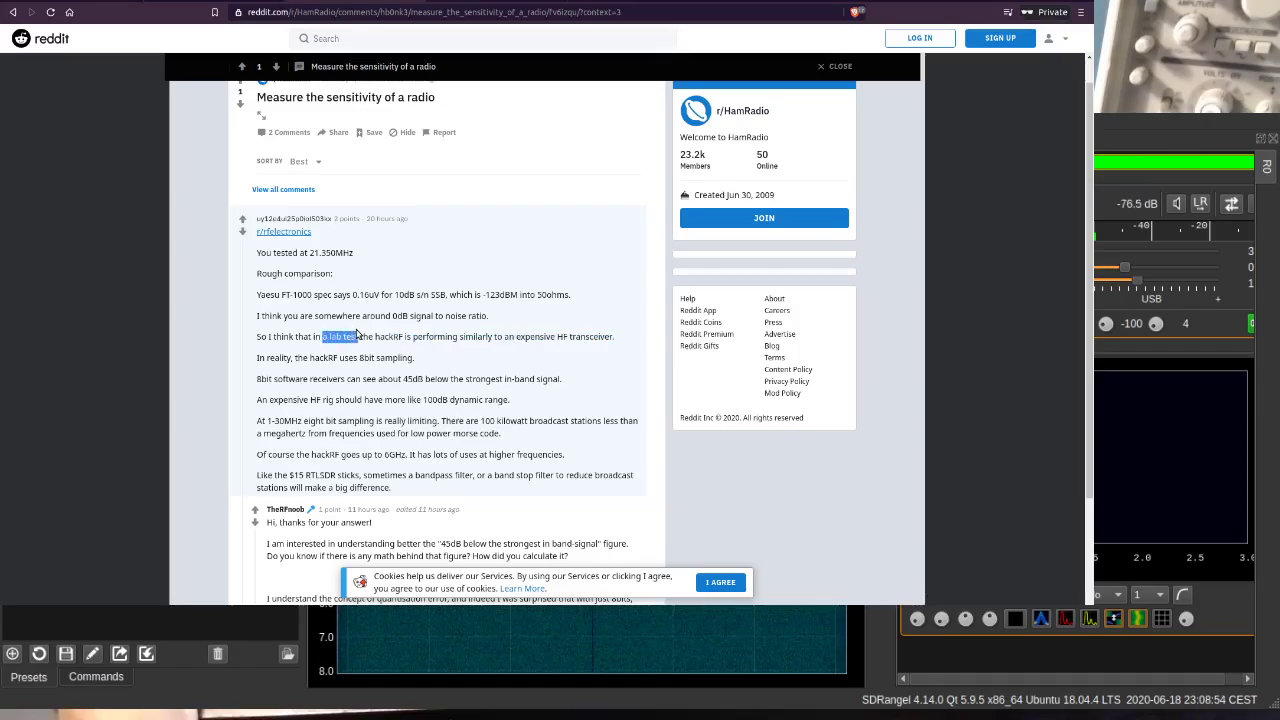
pyautogui.click(357, 338)
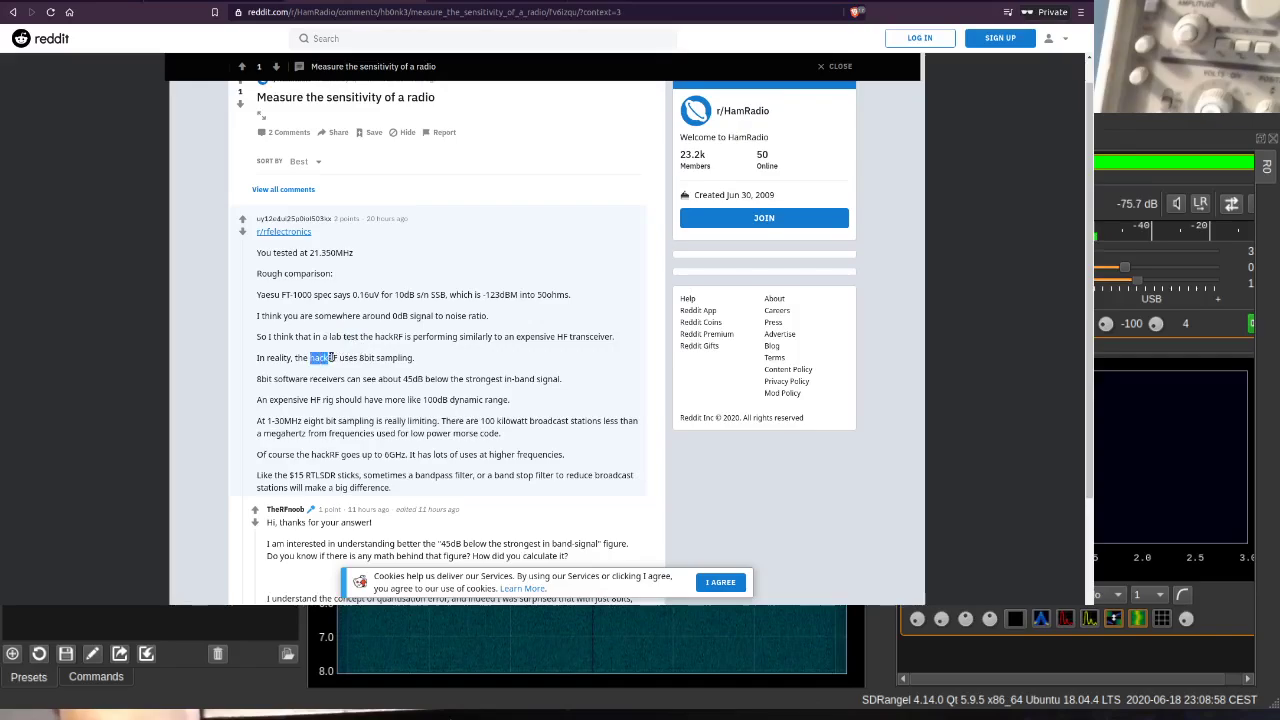
pyautogui.moveTo(330, 357); pyautogui.dragTo(409, 356)
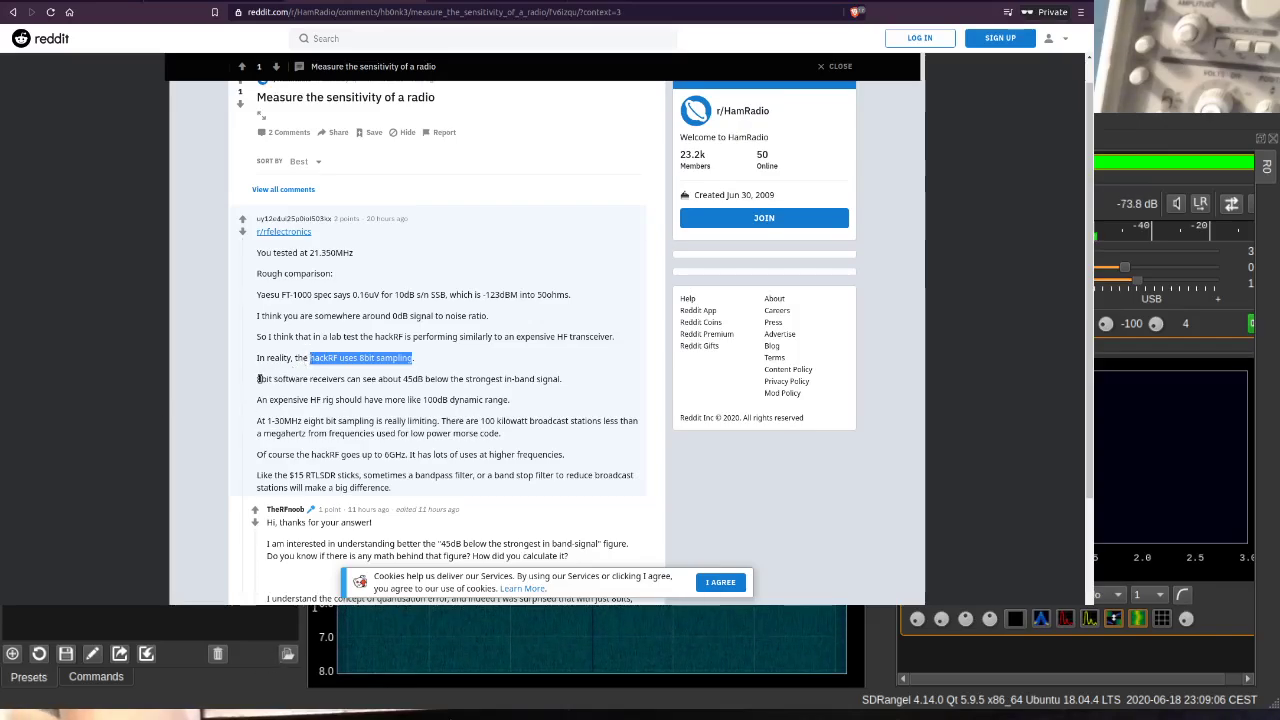
pyautogui.moveTo(258, 379); pyautogui.dragTo(406, 377)
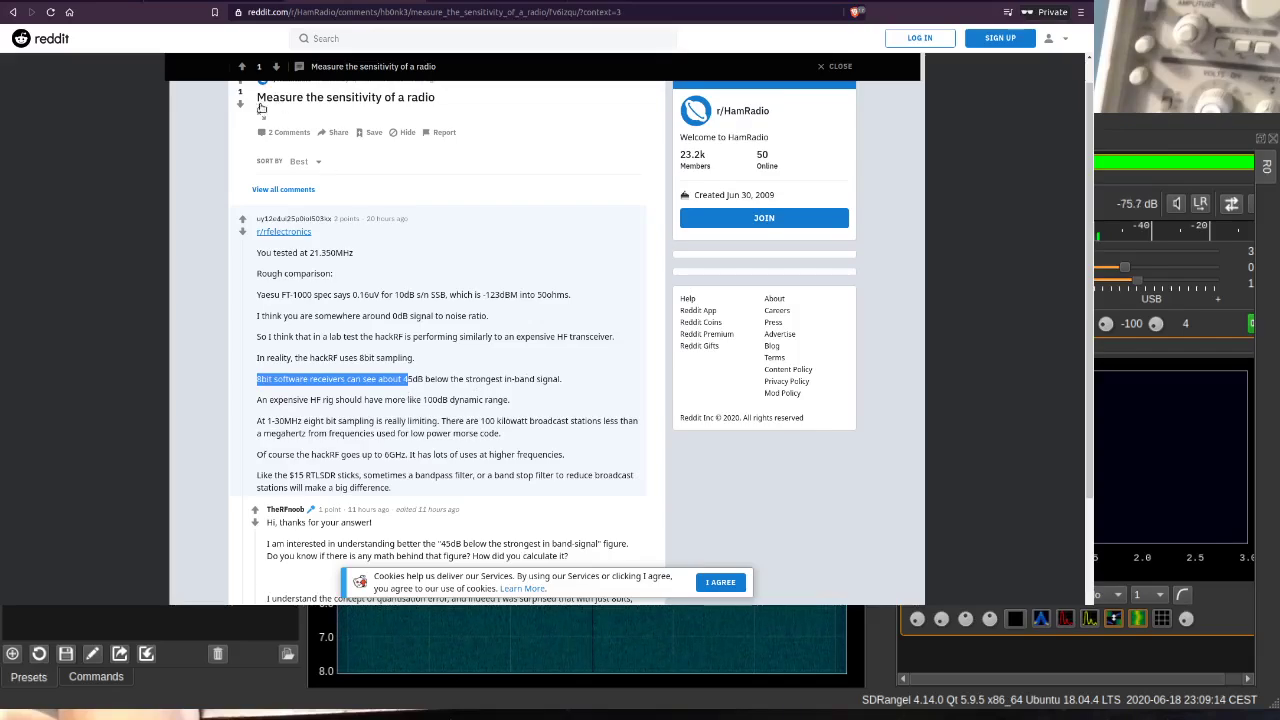
# Open the Quantization (signal processing) article and view its quantization error illustration full-size
pyautogui.click(86, 2)
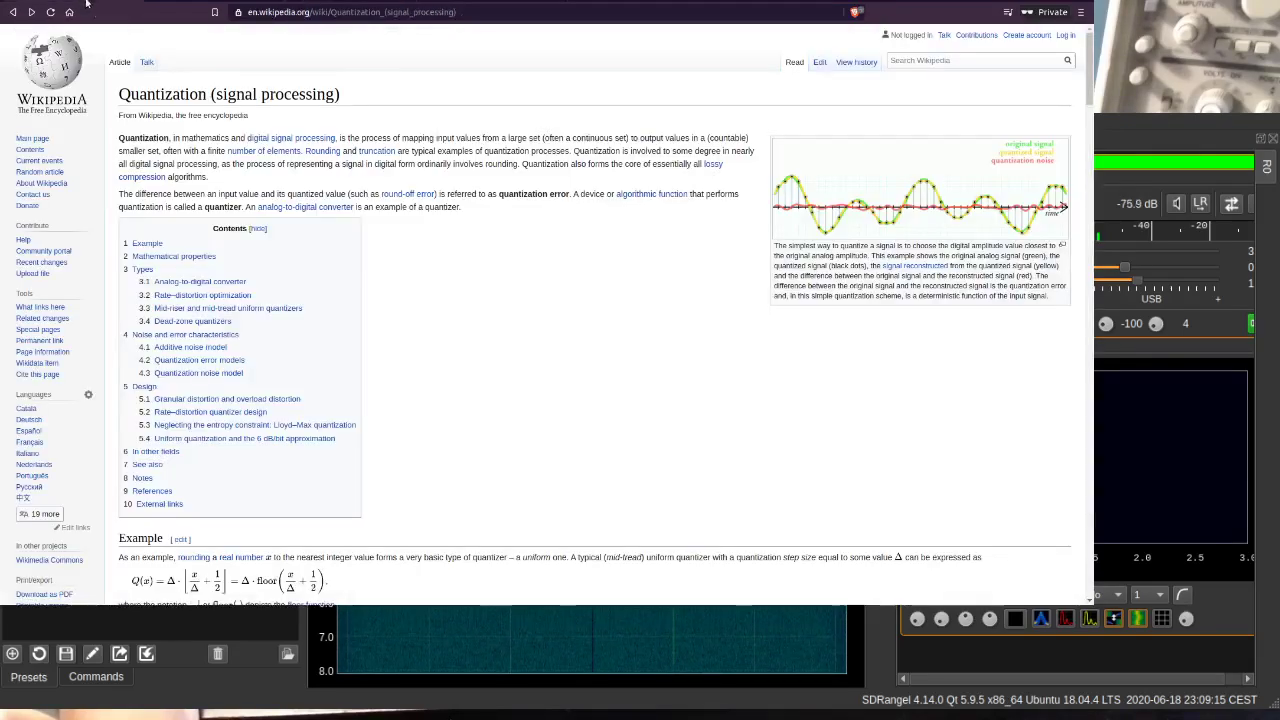
pyautogui.click(785, 186)
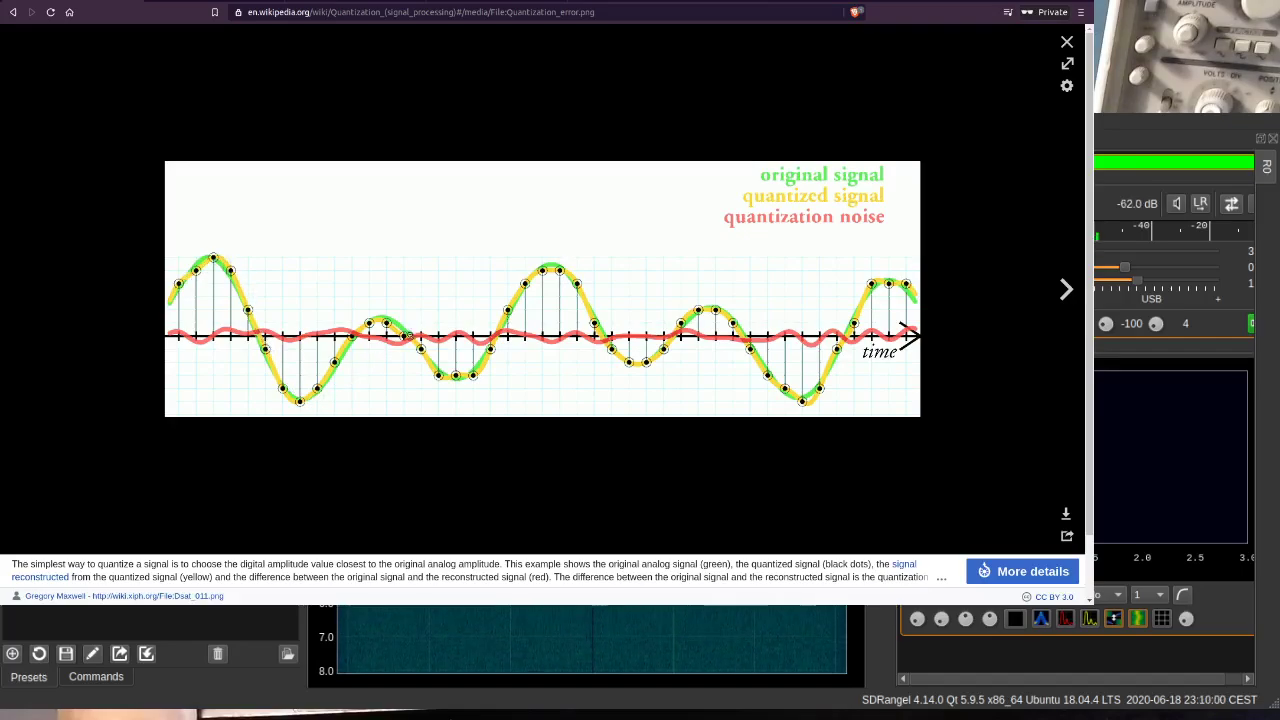
pyautogui.click(1066, 41)
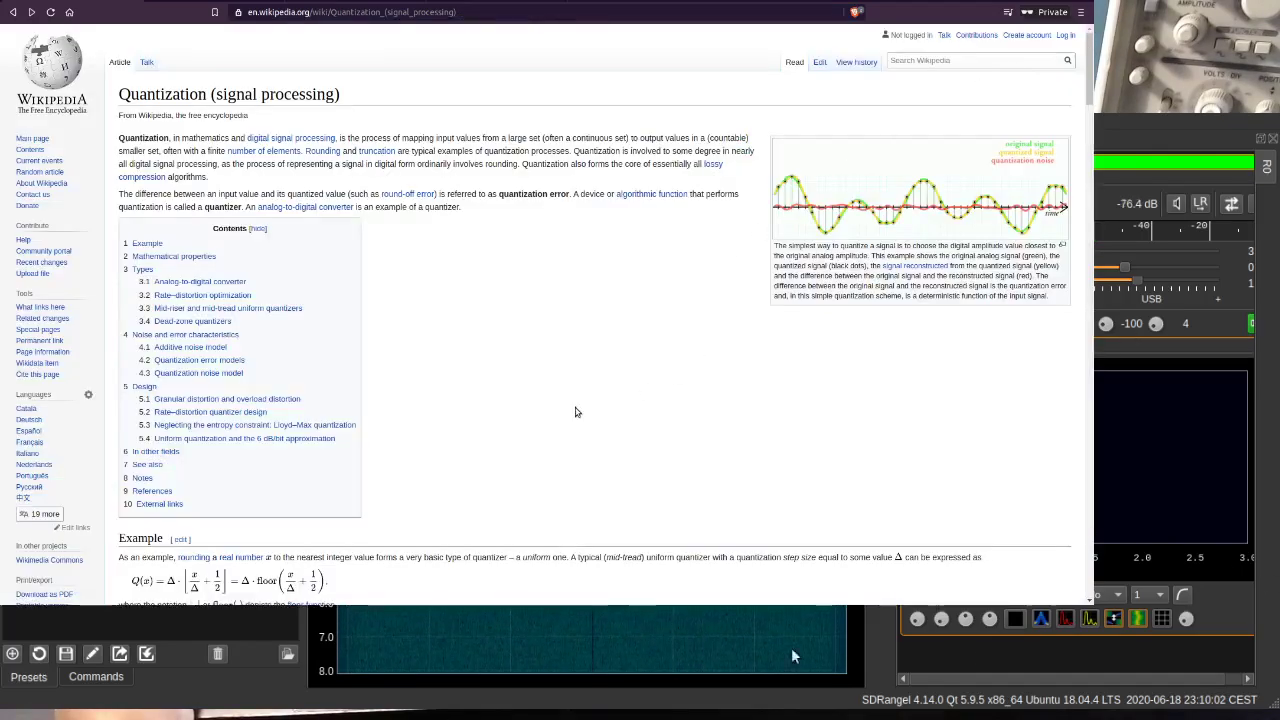
# Scroll down to the noise-model section showing SQNR ≈ 1.761 + 6.02·Q dB
pyautogui.scroll(-3, 571, 408)
pyautogui.moveTo(1094, 155); pyautogui.dragTo(1073, 306)
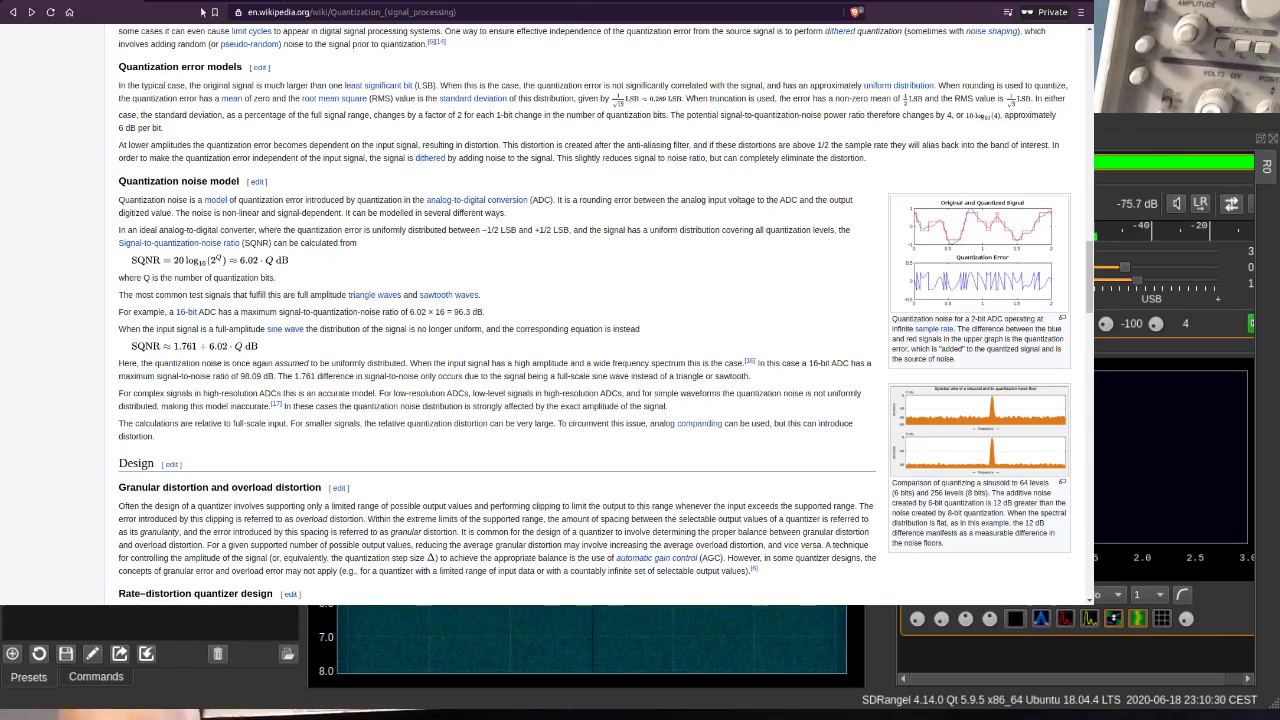
# Back on the Reddit thread, highlight '45dB' and '100 kilowatt broadcast stations' in the comment
pyautogui.hotkey('ctrl', 'Tab')
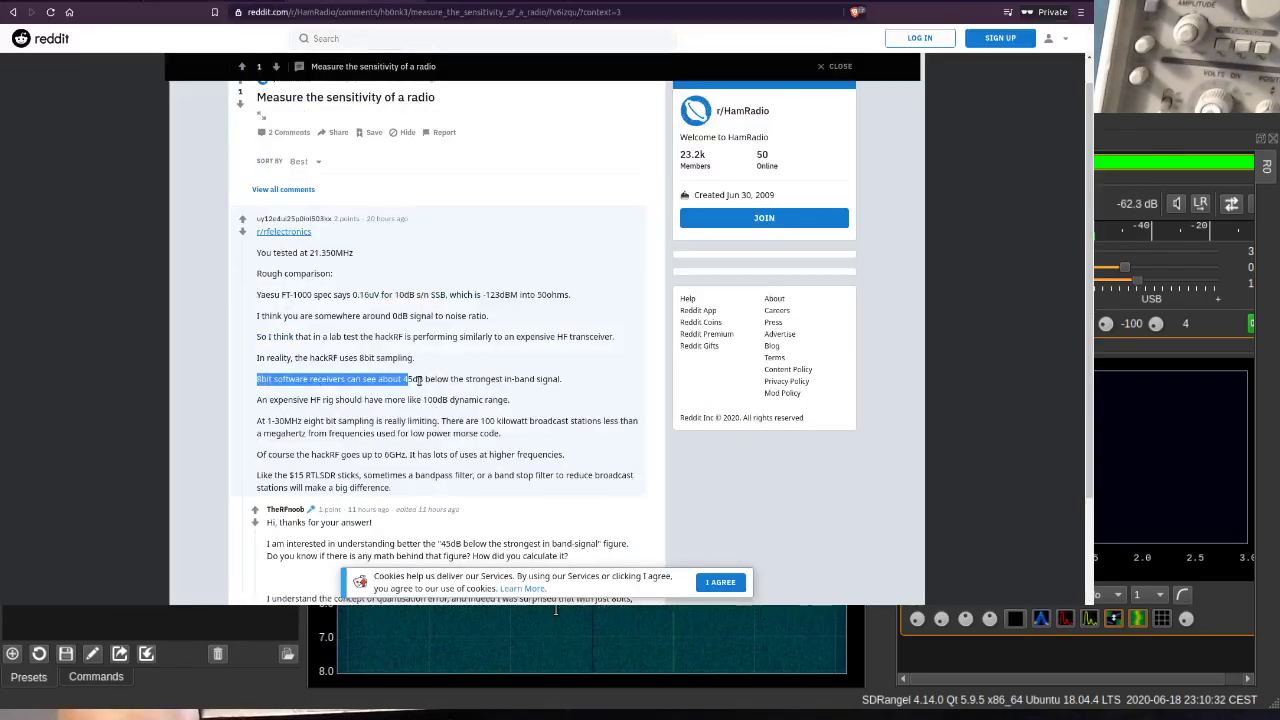
pyautogui.click(404, 378)
pyautogui.moveTo(404, 378); pyautogui.dragTo(423, 380)
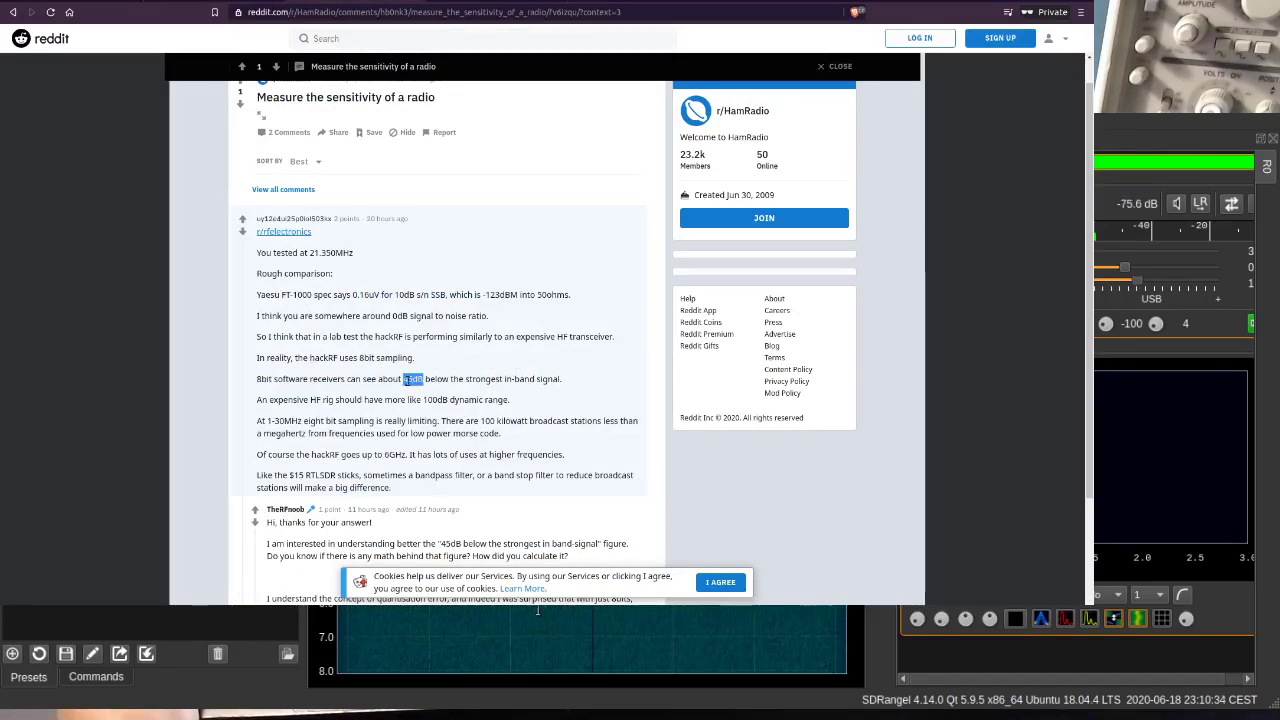
pyautogui.click(407, 380)
pyautogui.click(420, 378)
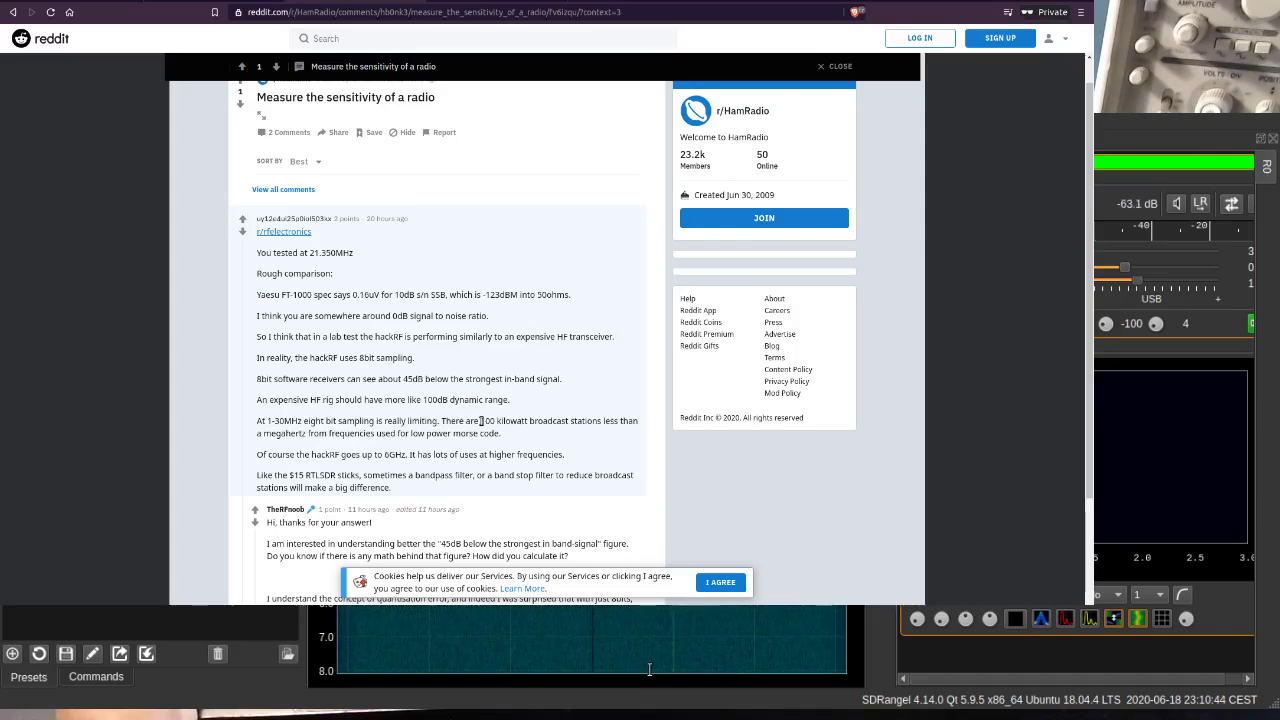
pyautogui.moveTo(481, 421); pyautogui.dragTo(606, 421)
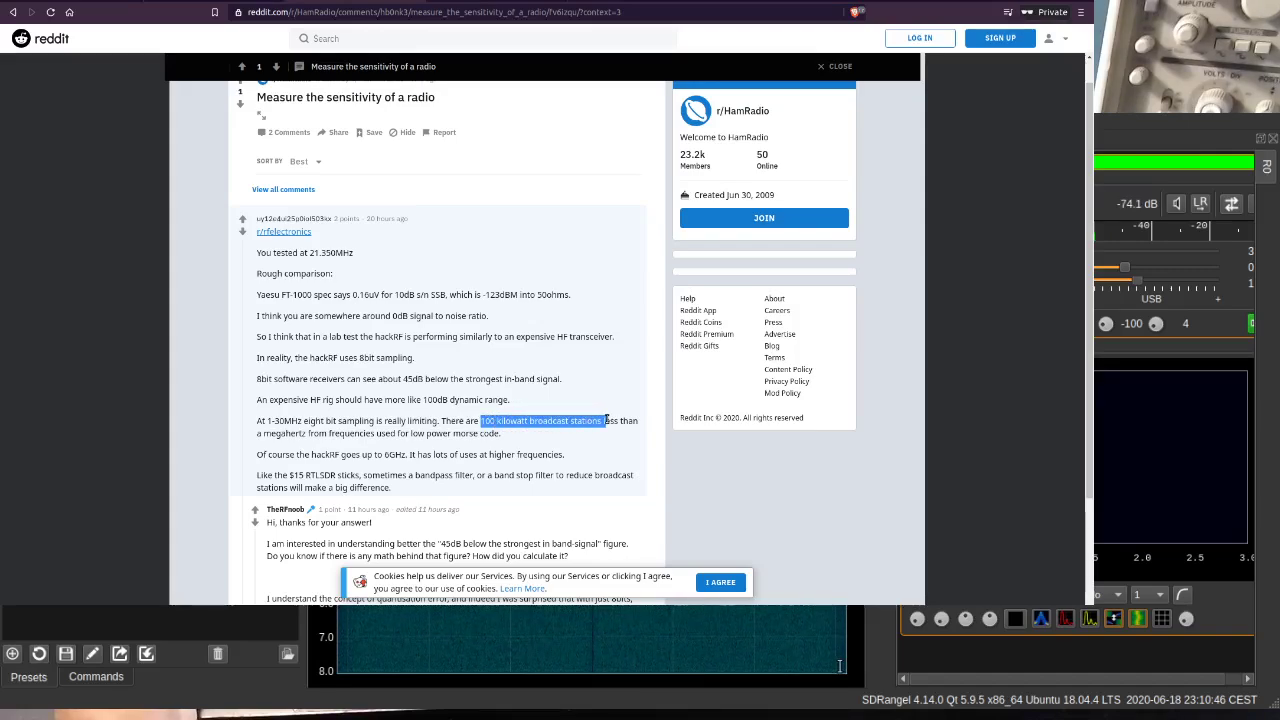
pyautogui.click(606, 421)
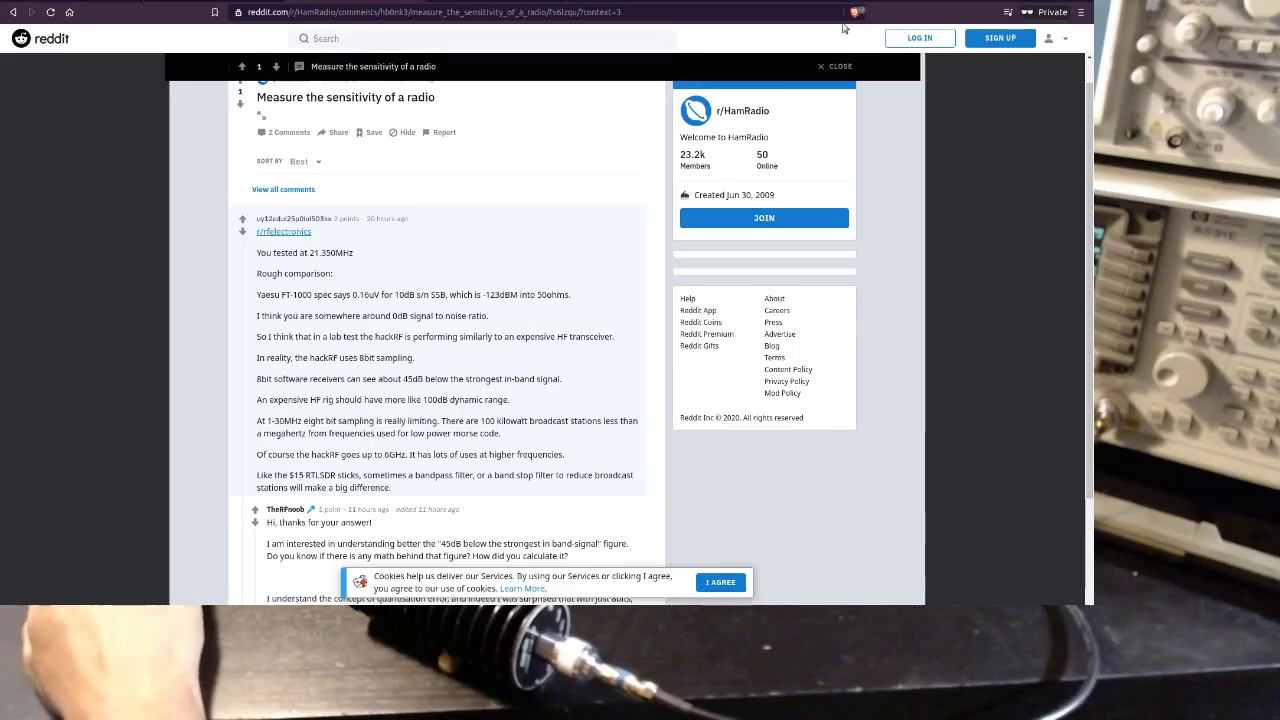
# Open a new private browsing tab in Brave
pyautogui.hotkey('ctrl', 't')
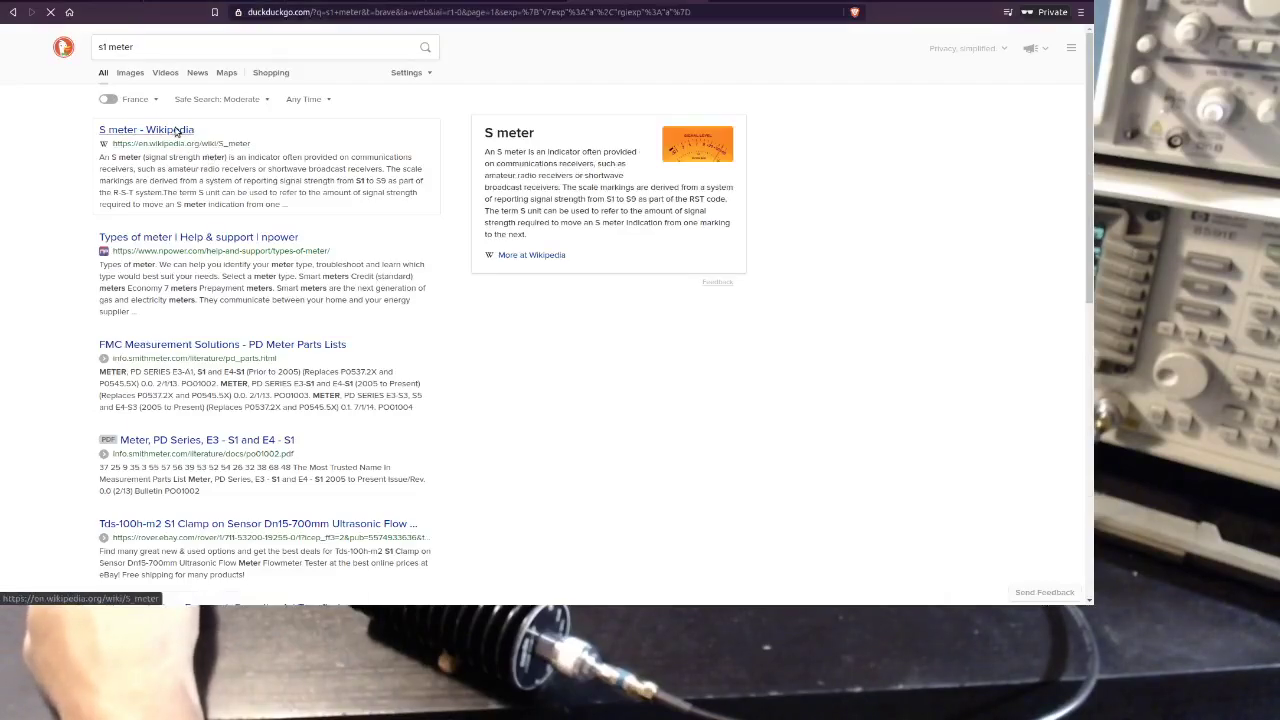
# Open the 'S meter - Wikipedia' result and scroll to its Examples table with S1 at -121 dBm
pyautogui.click(176, 131)
pyautogui.scroll(-5, 551, 266)
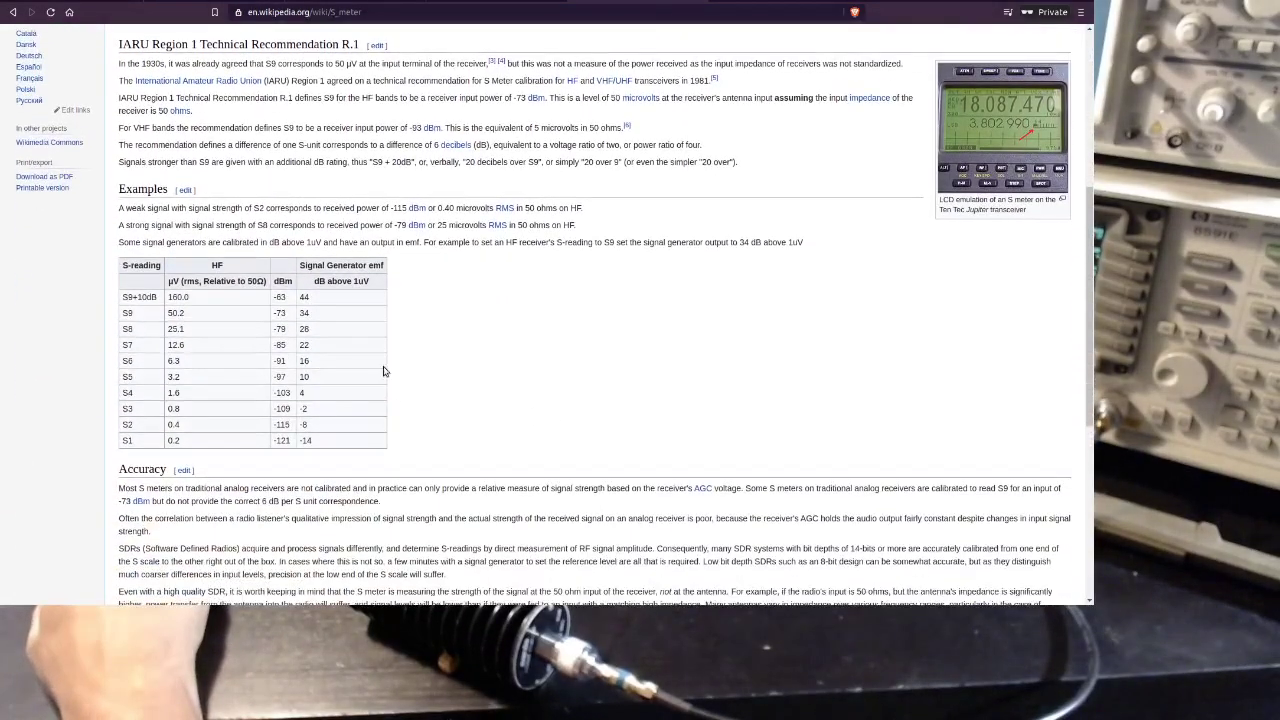